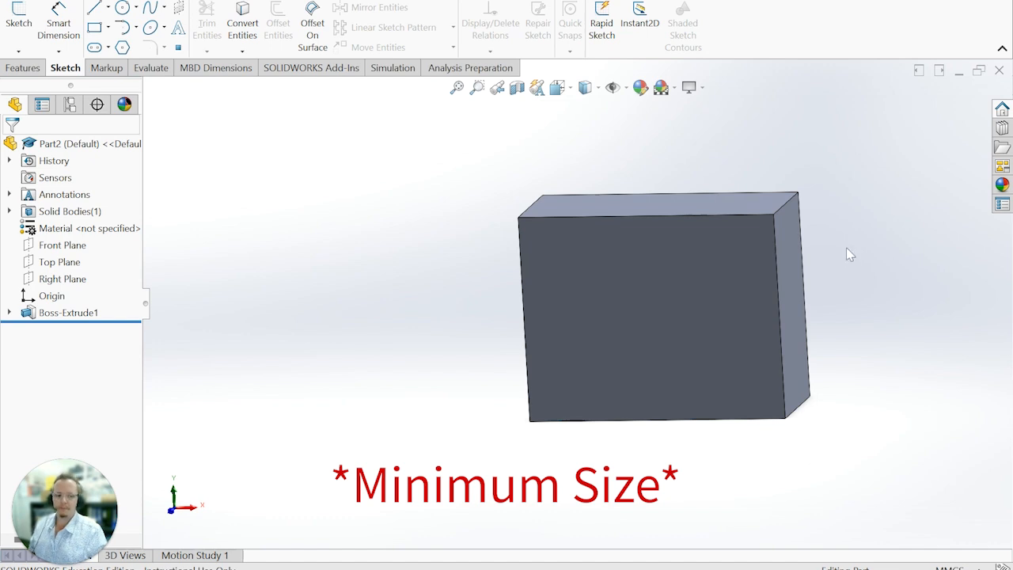
Start a new sketch on the narrow end face of the block
middle_click_drag(821, 257, 599, 287)
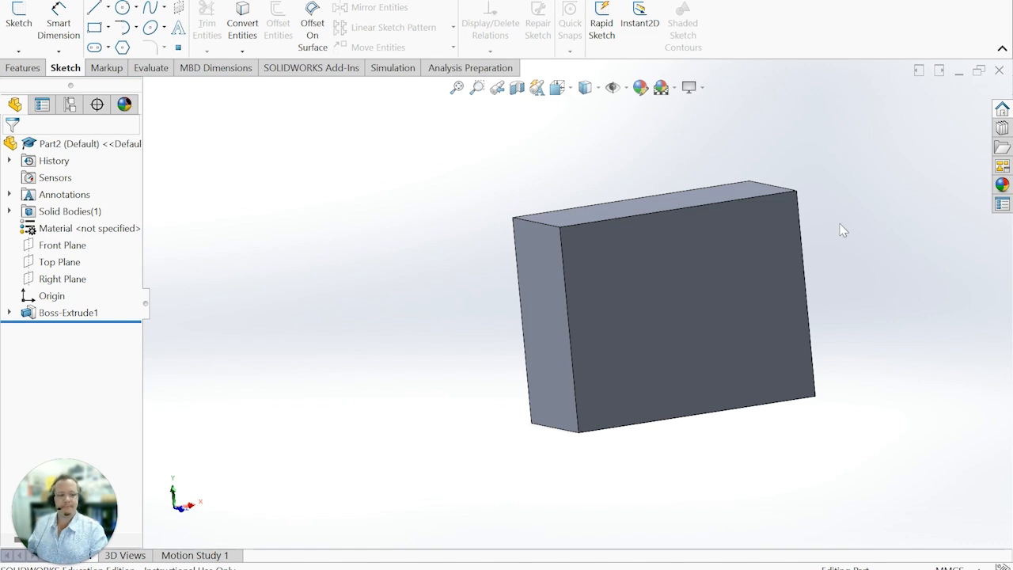
scroll(827, 268, "up", 1)
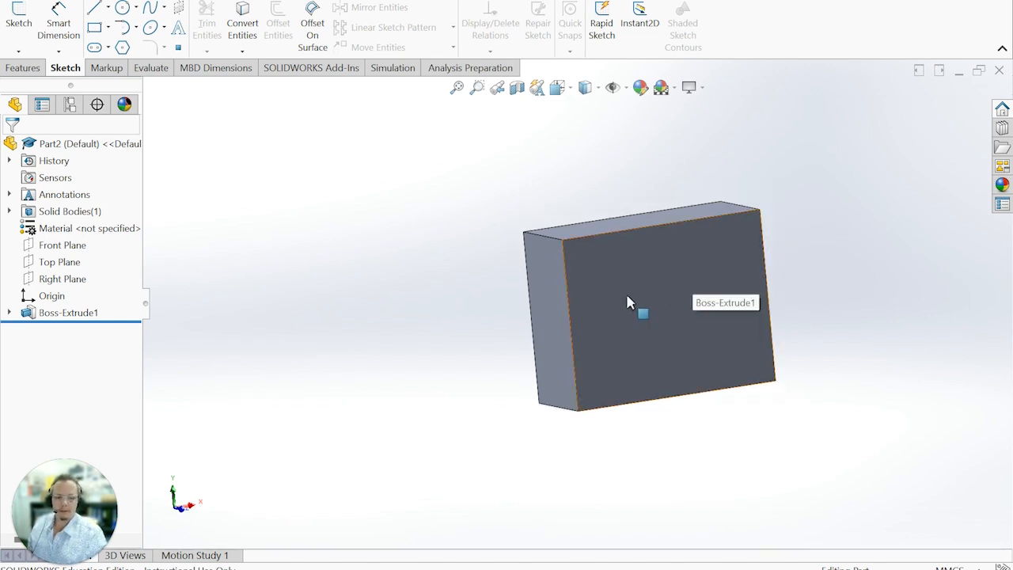
middle_click_drag(689, 189, 756, 251)
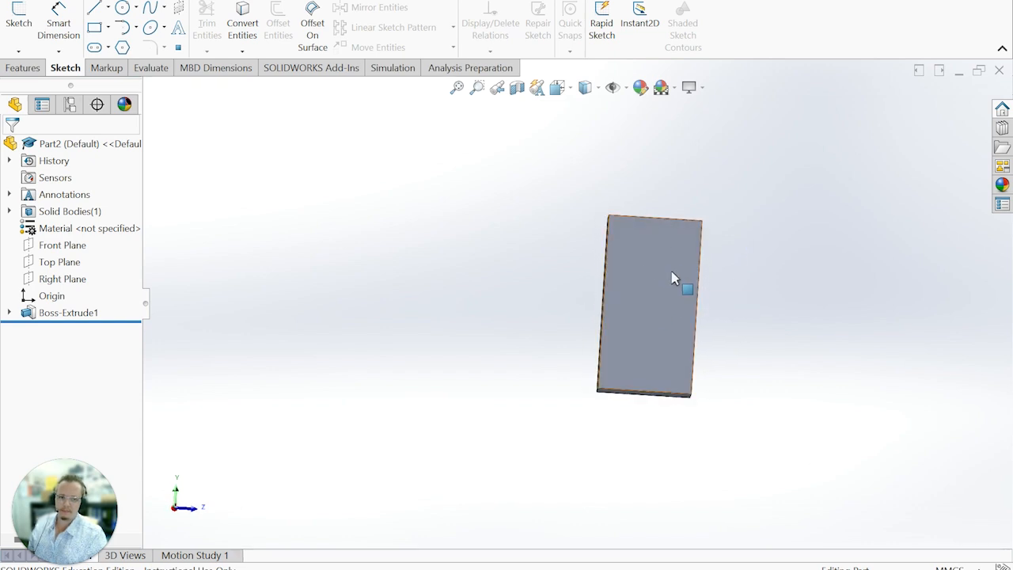
middle_click_drag(678, 290, 640, 244)
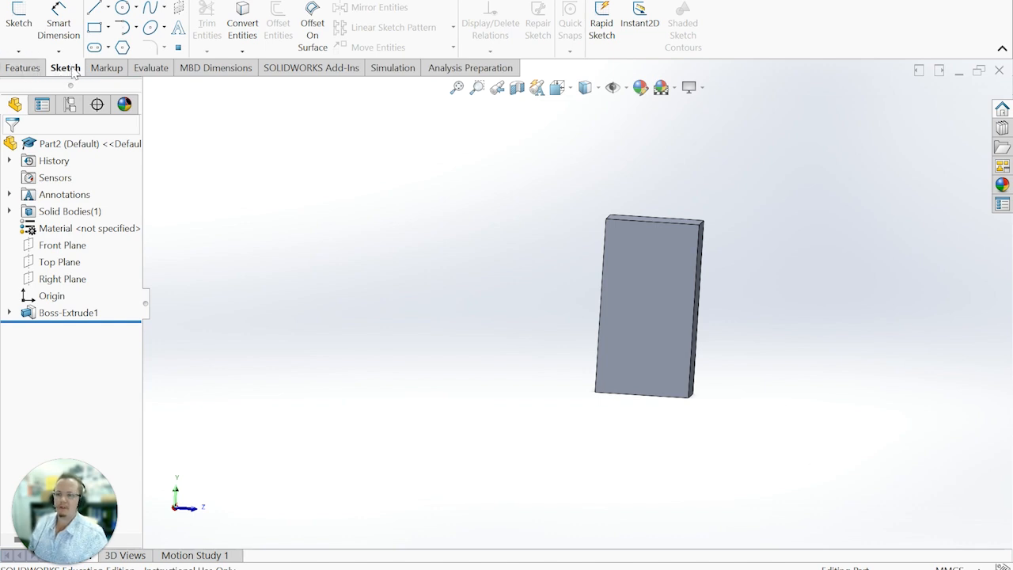
left_click(17, 17)
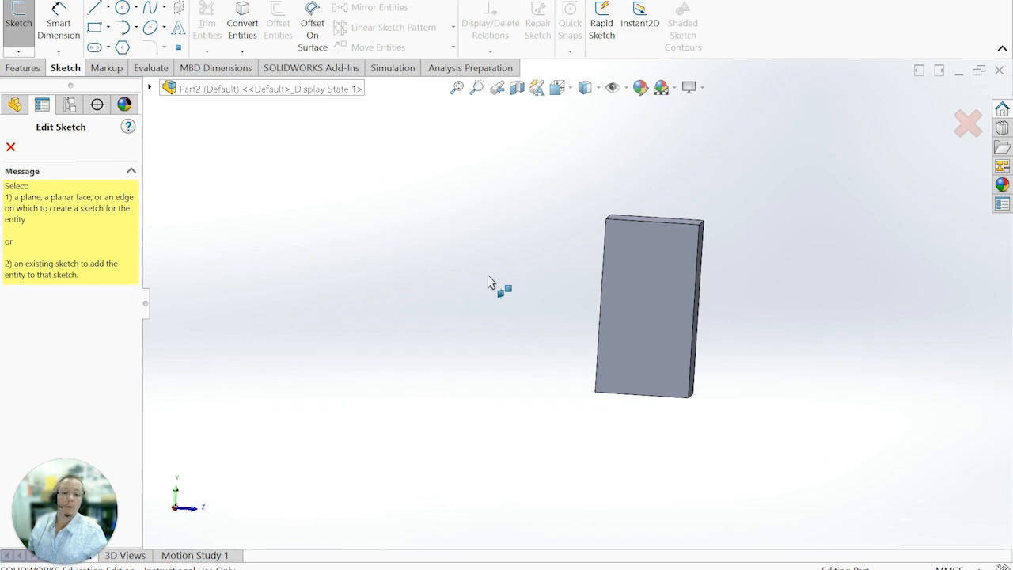
left_click(650, 274)
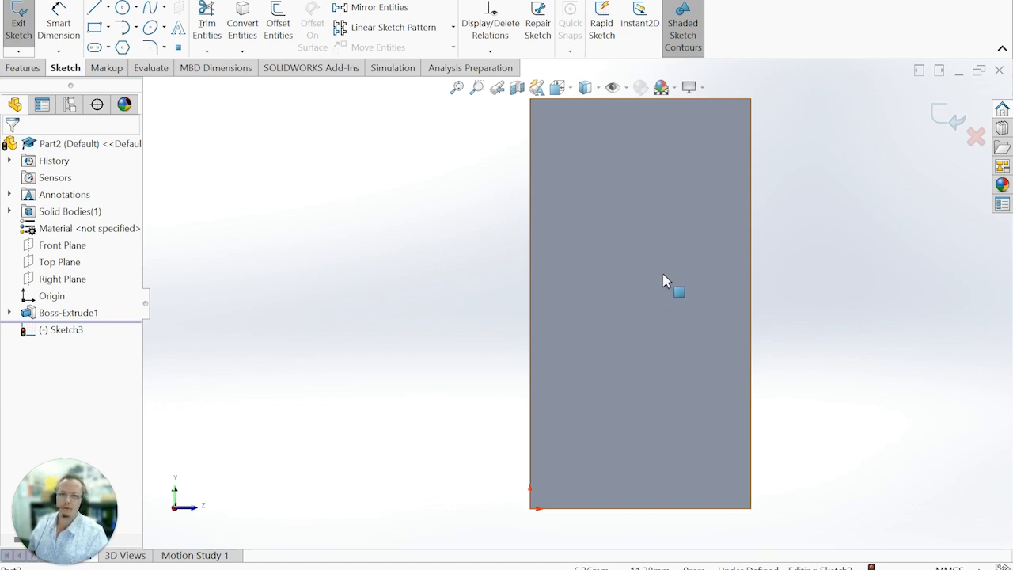
scroll(663, 282, "up", 1)
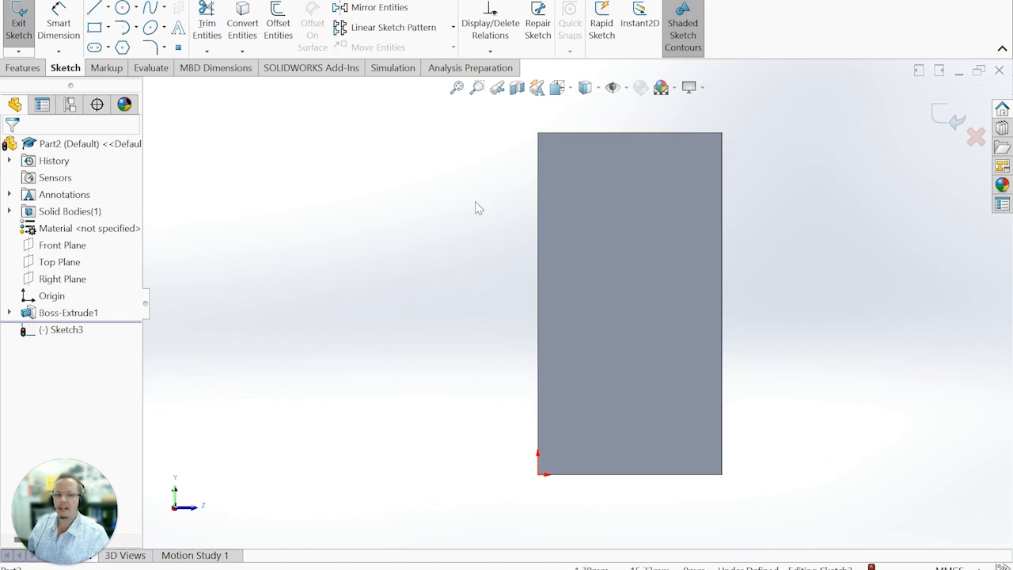
Draw a corner rectangle about 6.2 mm wide and 14.9 mm high inside the end face
left_click(93, 30)
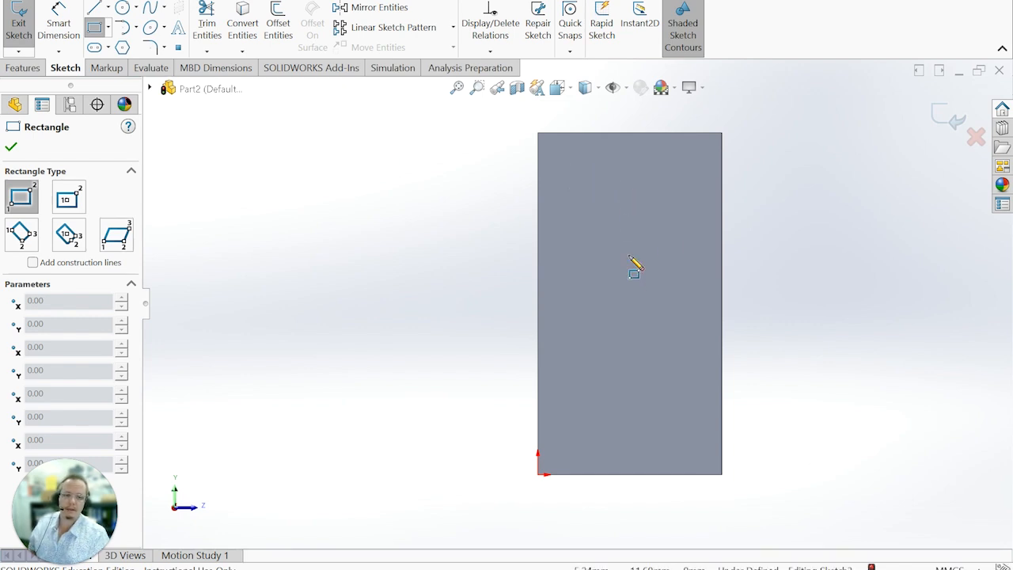
left_click(576, 171)
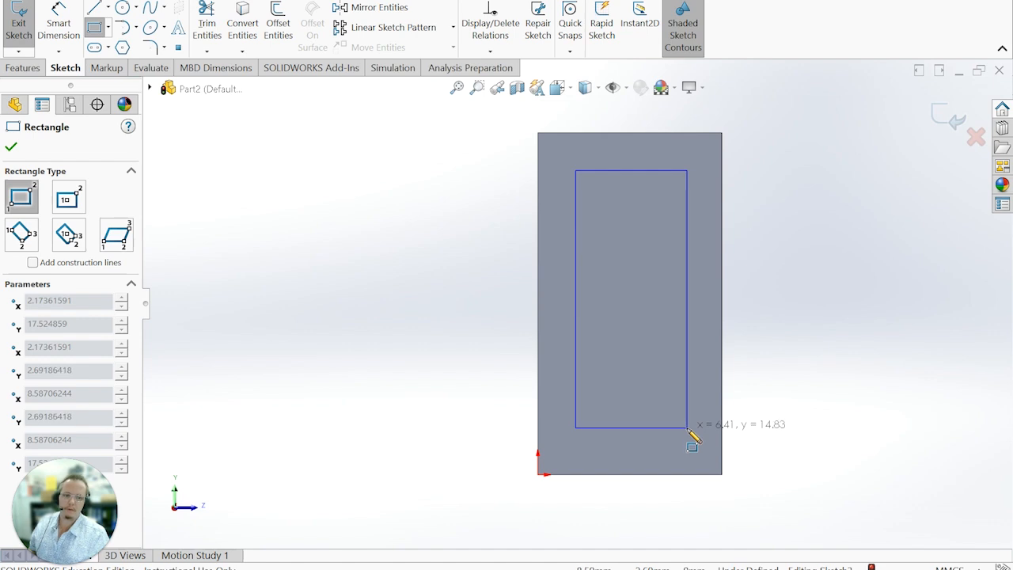
left_click(687, 429)
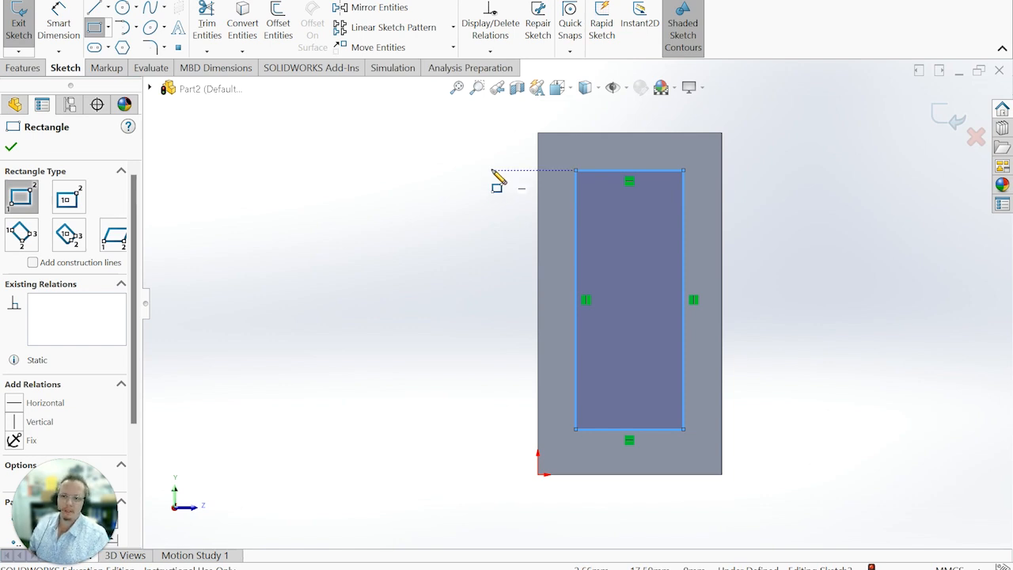
Dimension the rectangle's upper horizontal line and set its width to 4.6 mm
left_click(68, 22)
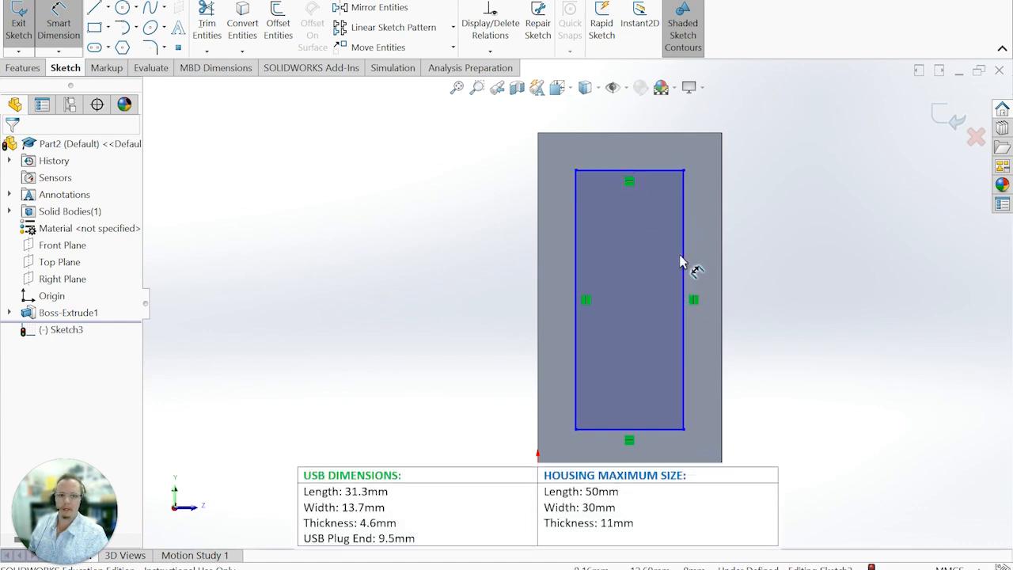
left_click(648, 176)
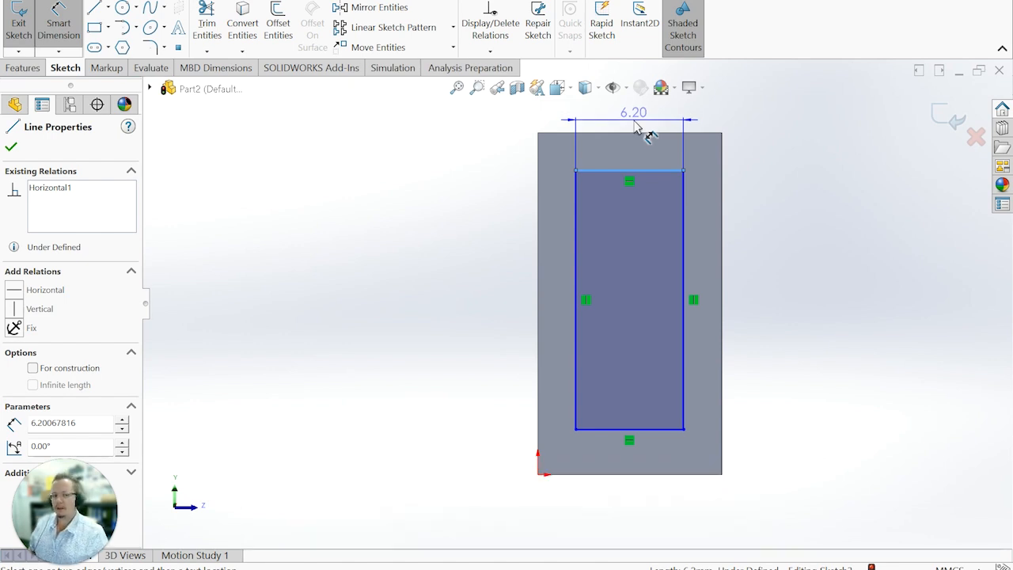
left_click(637, 128)
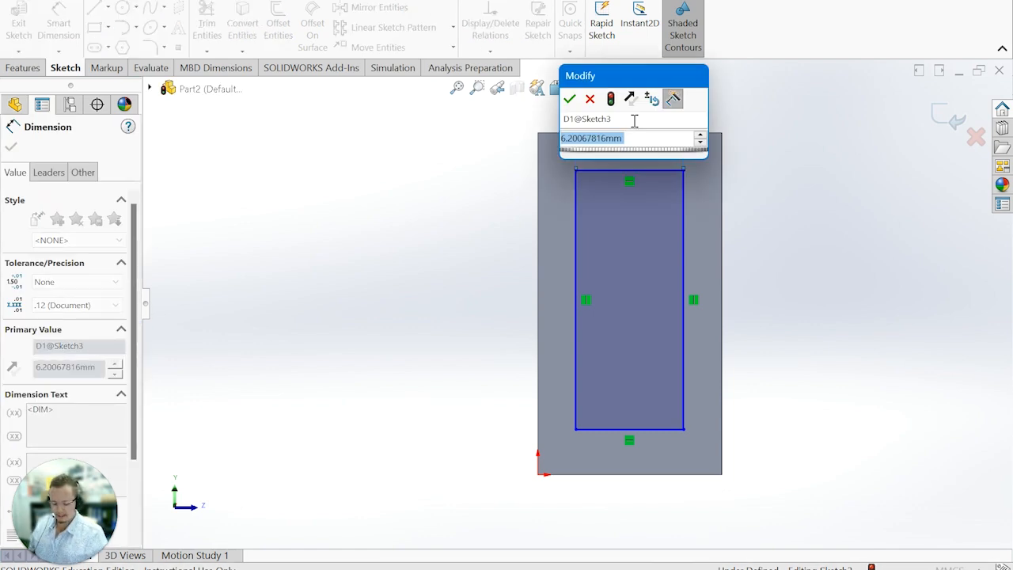
type("4.6")
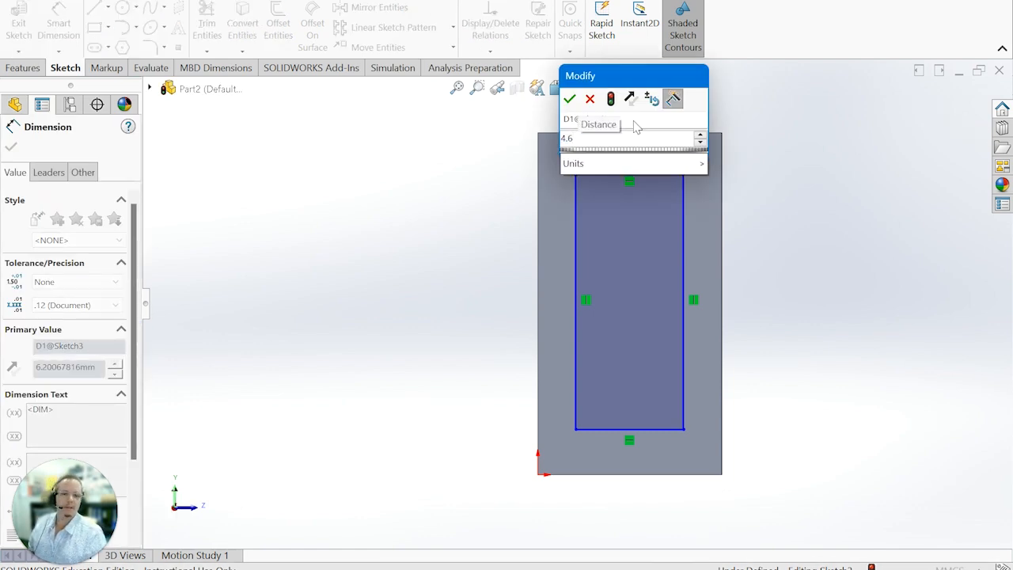
key("Return")
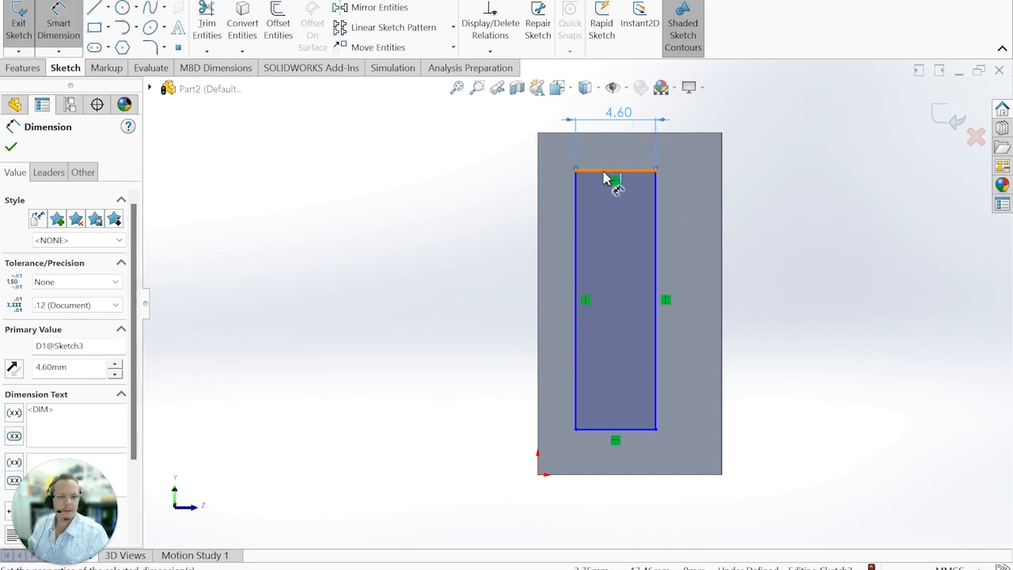
Dimension the rectangle's right vertical line and set its height to 13.7 mm
left_click(658, 222)
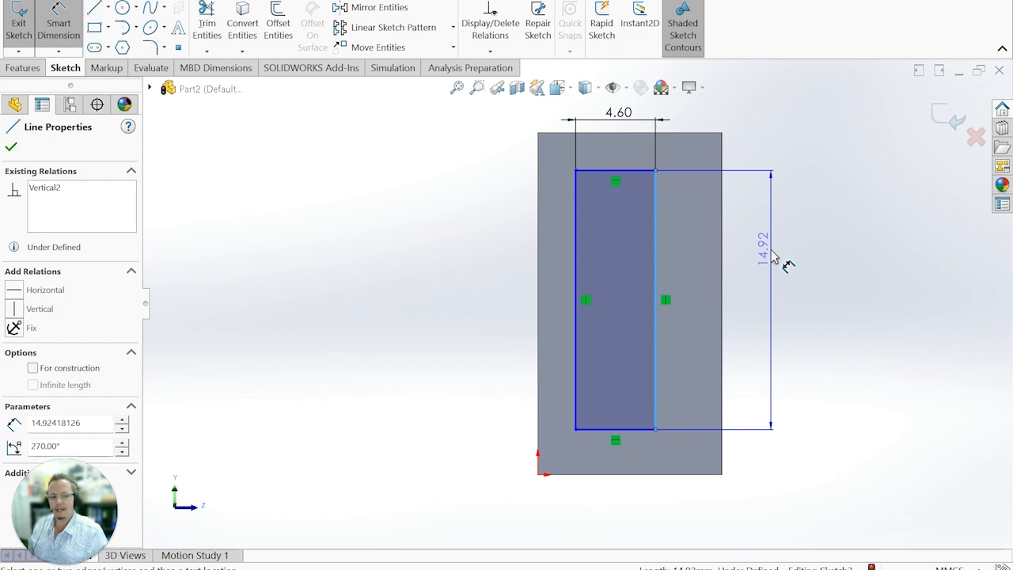
left_click(774, 259)
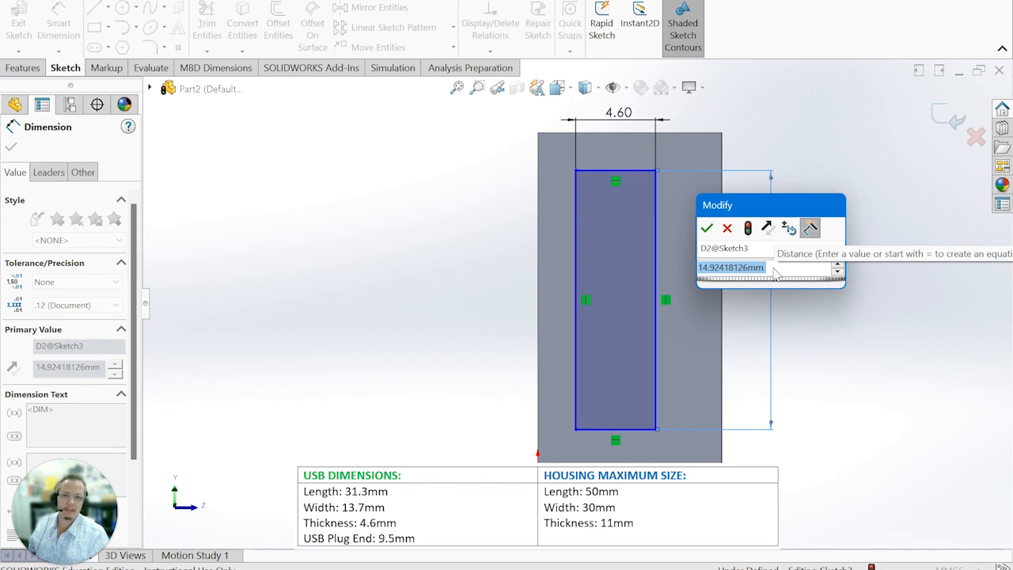
type("13.7")
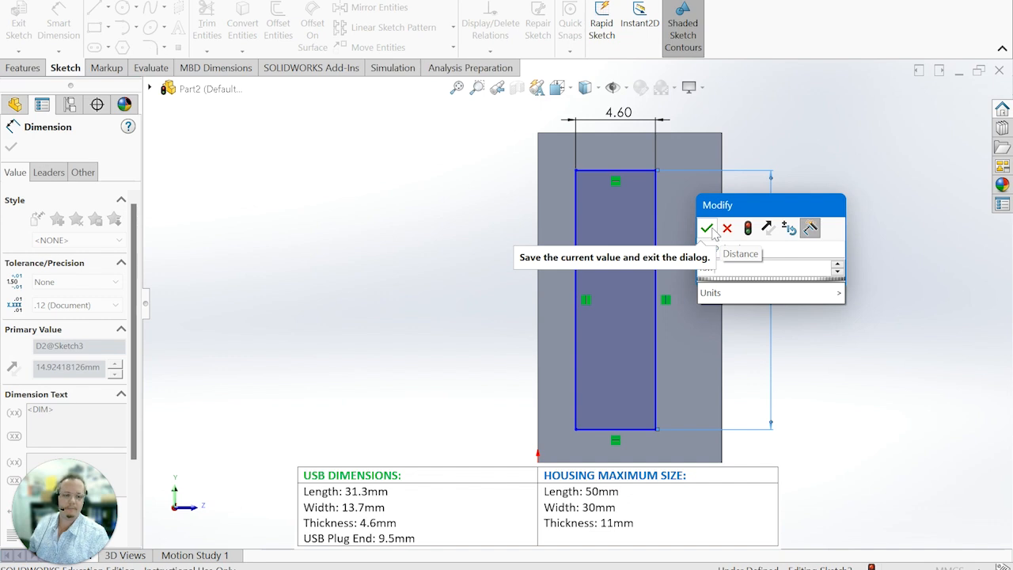
left_click(711, 227)
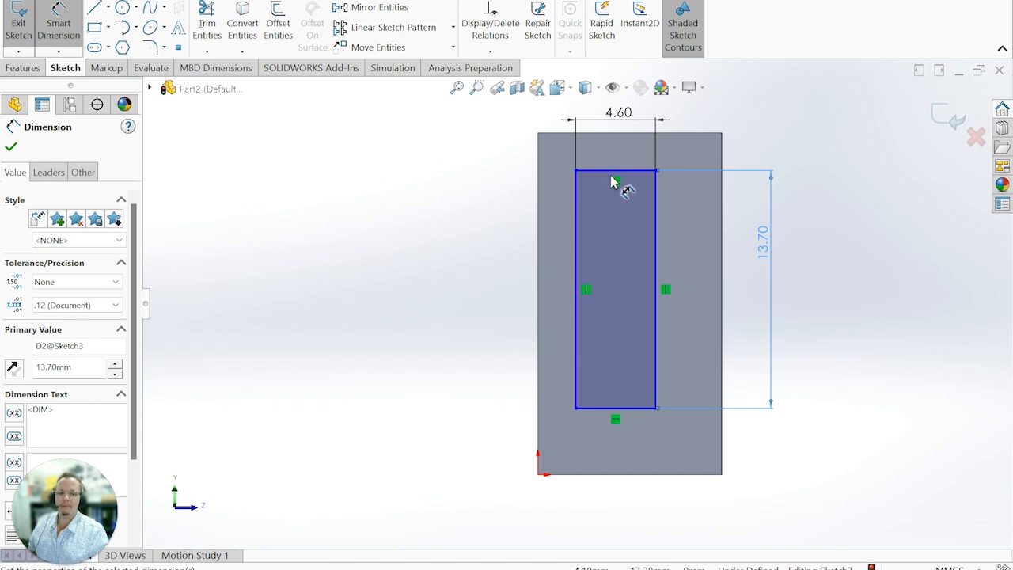
Set the distance between the rectangle's left line and the face's left edge to 3 mm
left_click(575, 201)
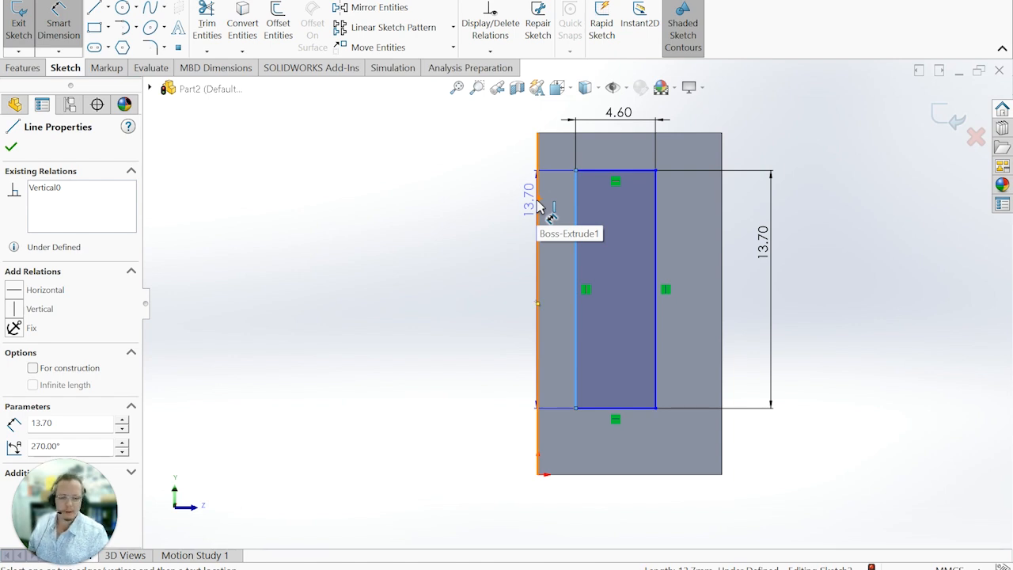
left_click(538, 205)
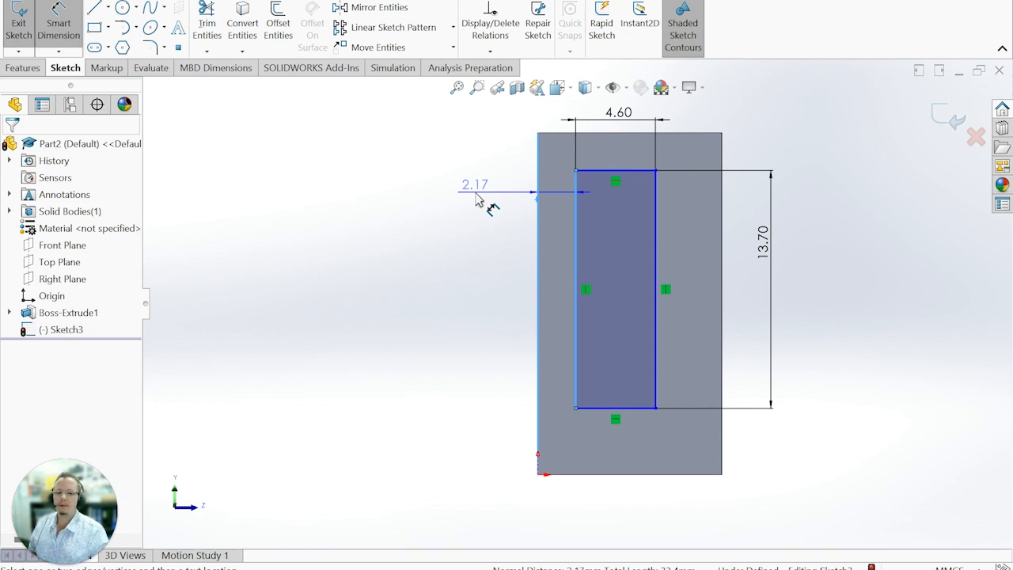
left_click(477, 199)
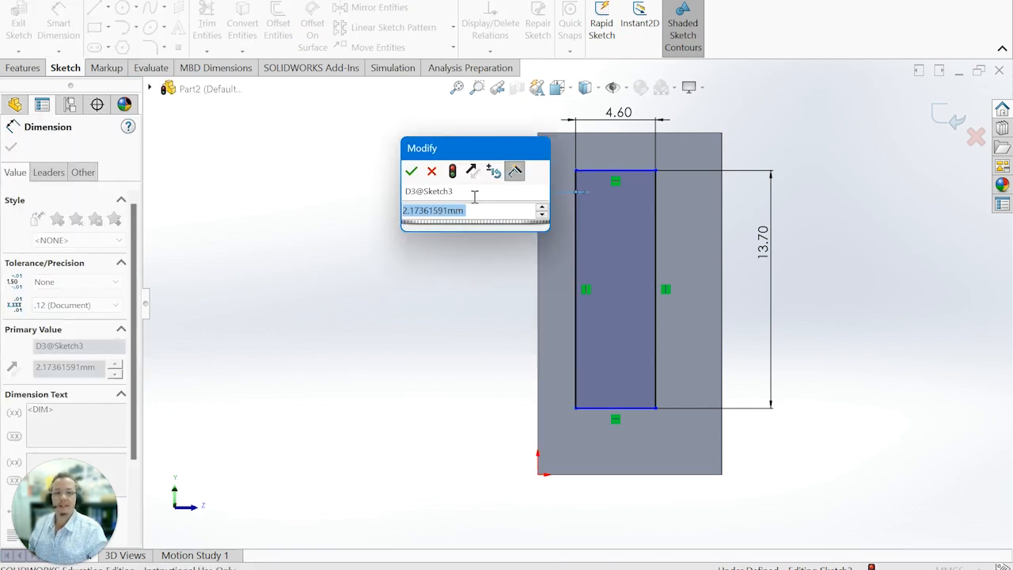
type("3")
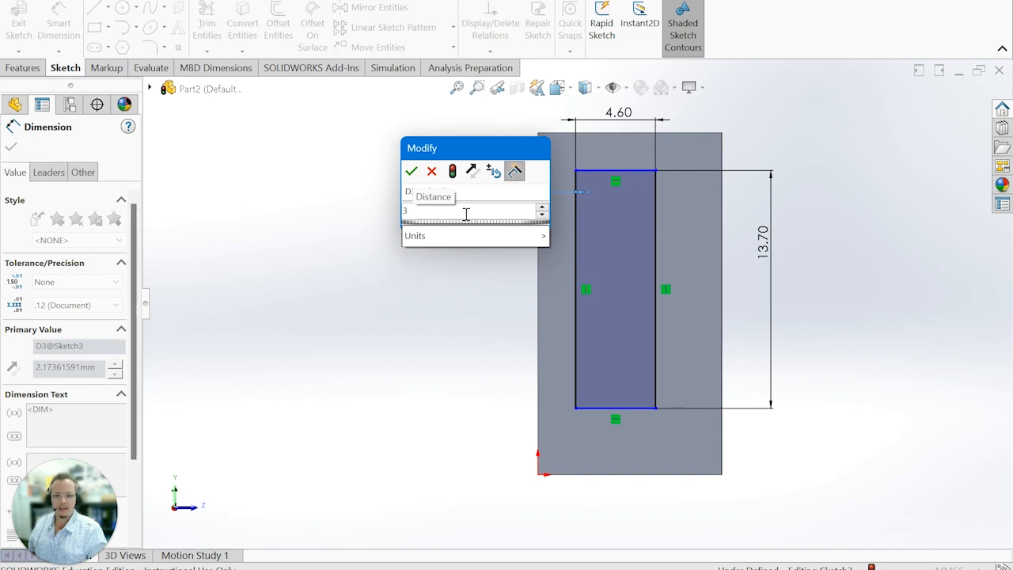
key("Return")
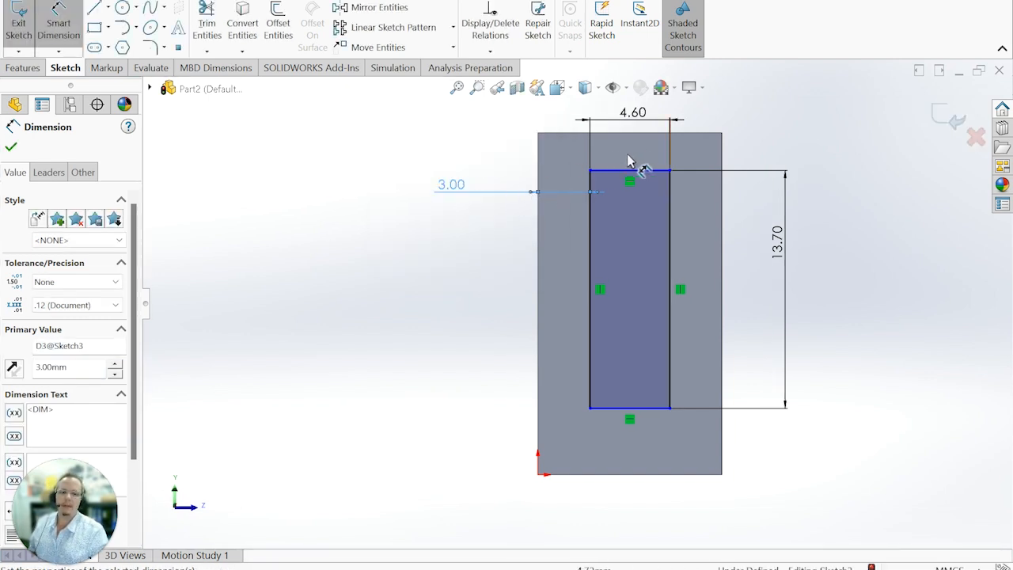
Set the distance between the rectangle's lower line and the face's bottom edge to 3 mm
left_click(617, 408)
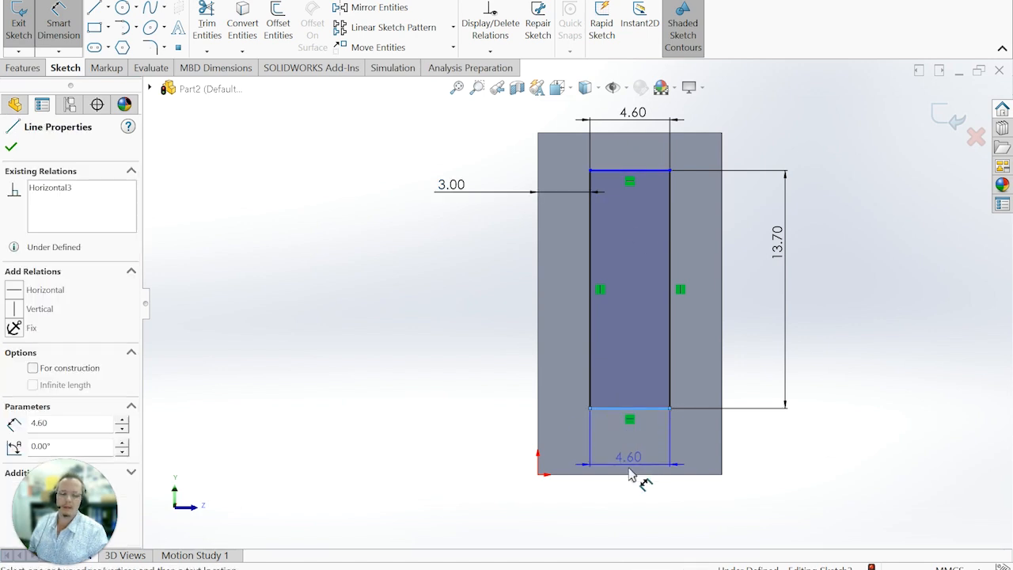
left_click(630, 475)
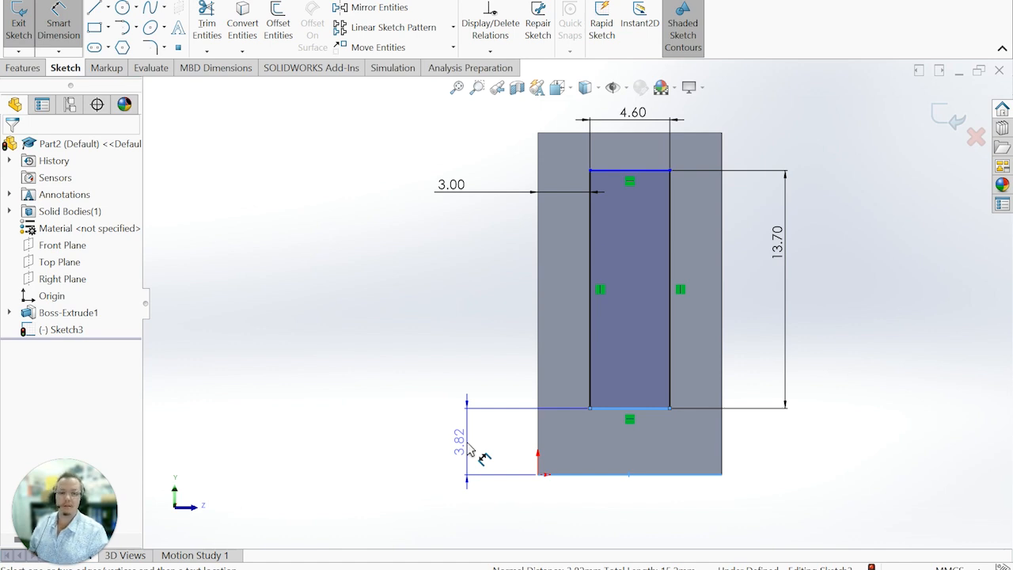
left_click(469, 449)
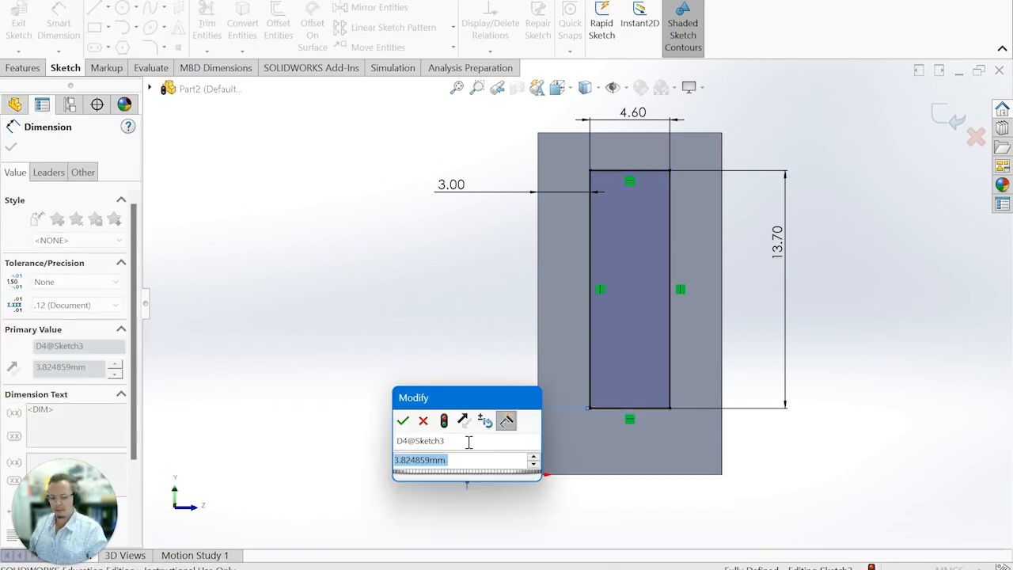
type("3")
key("Return")
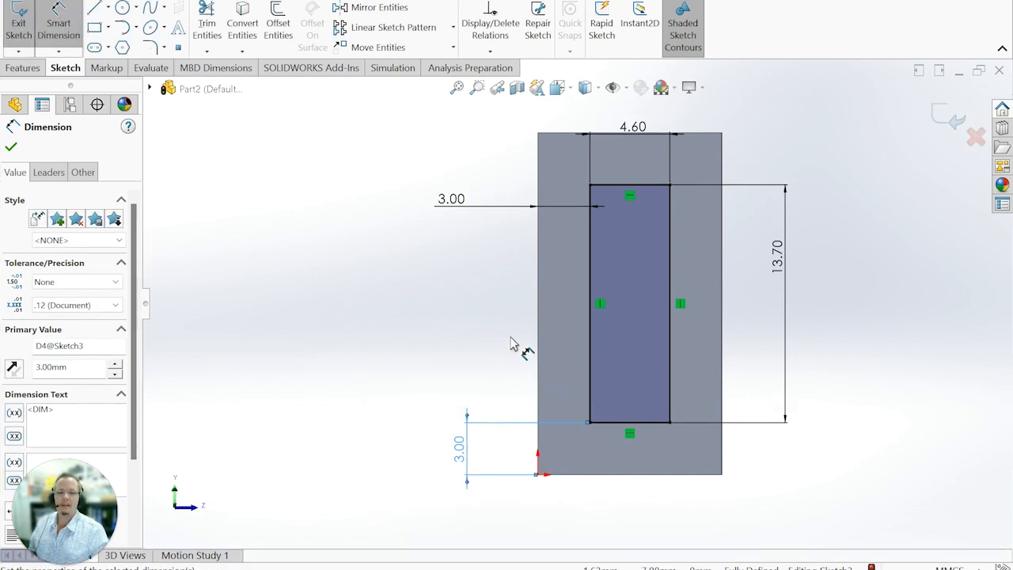
Measure the distances from the rectangle's right and upper lines to the matching outer edges of the face
left_click(155, 69)
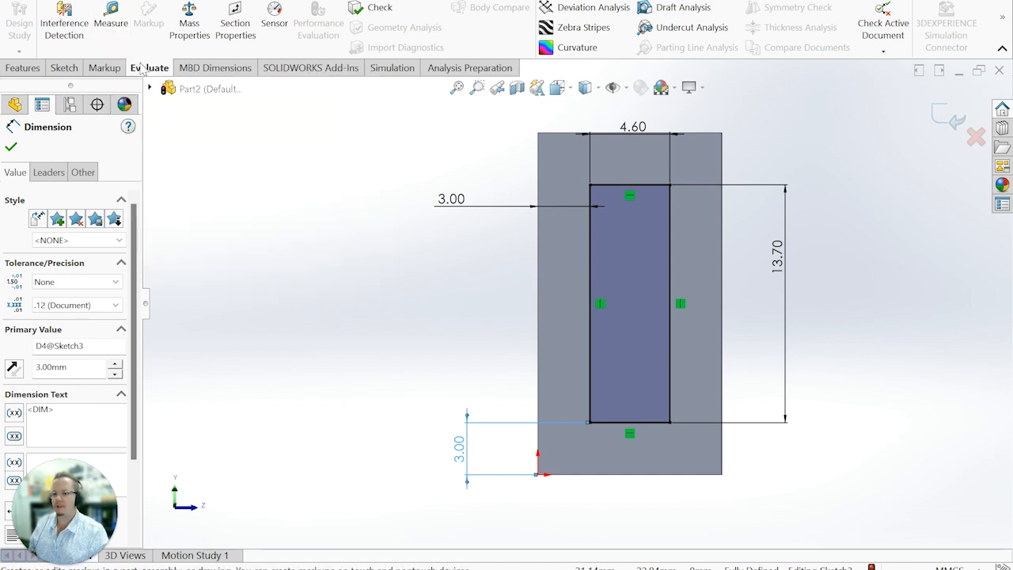
left_click(111, 24)
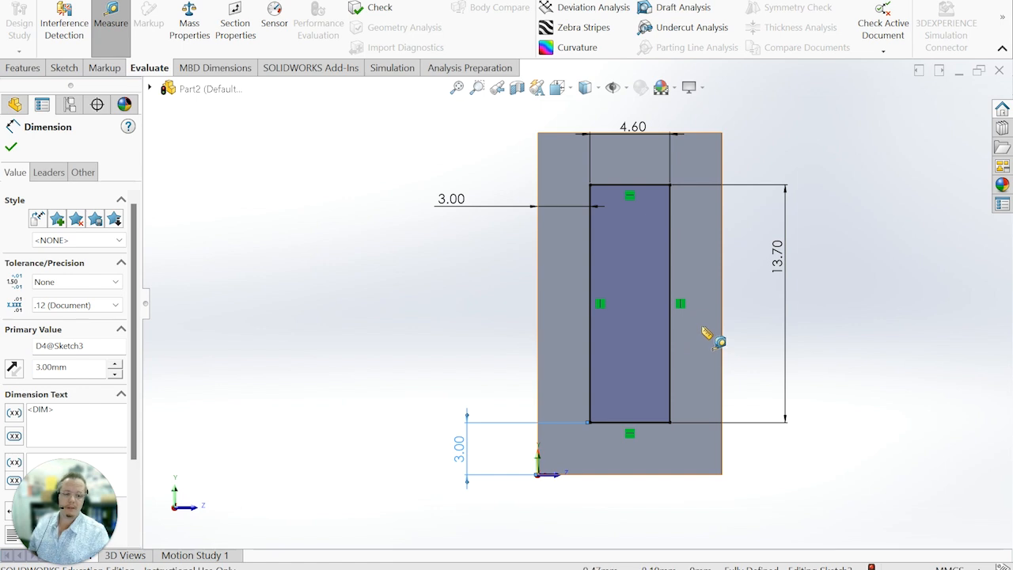
left_click(671, 247)
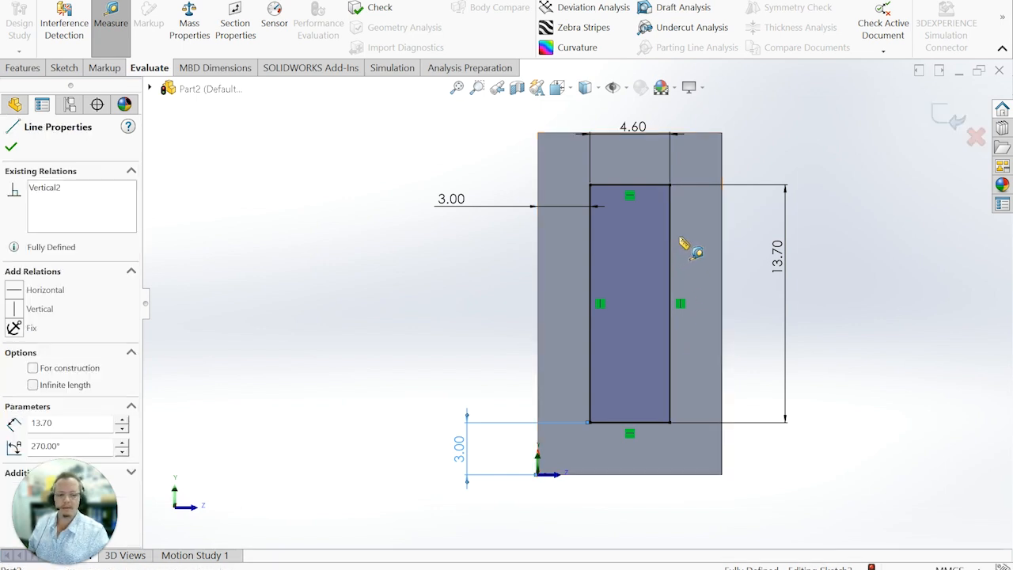
left_click(724, 236)
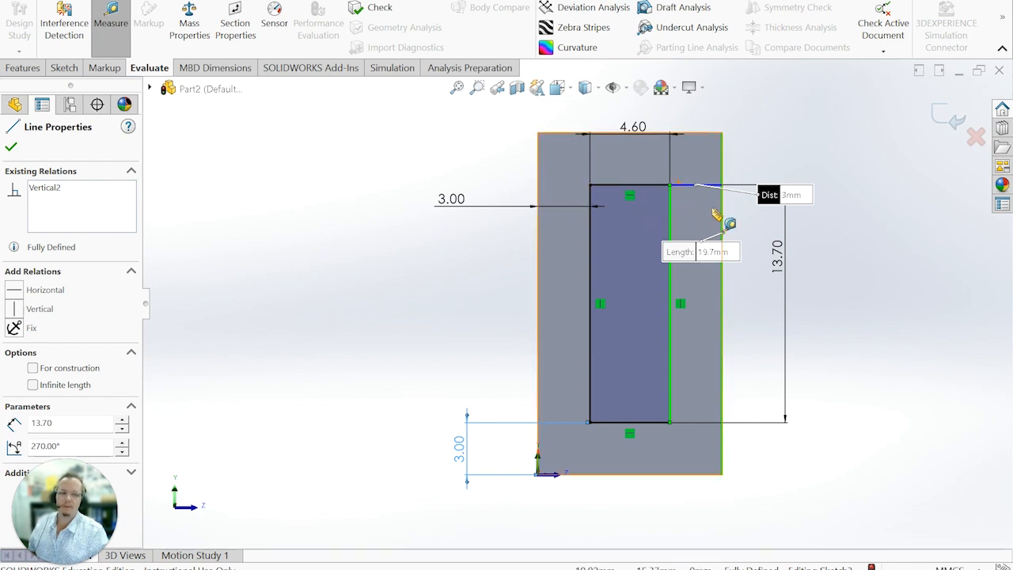
left_click(844, 214)
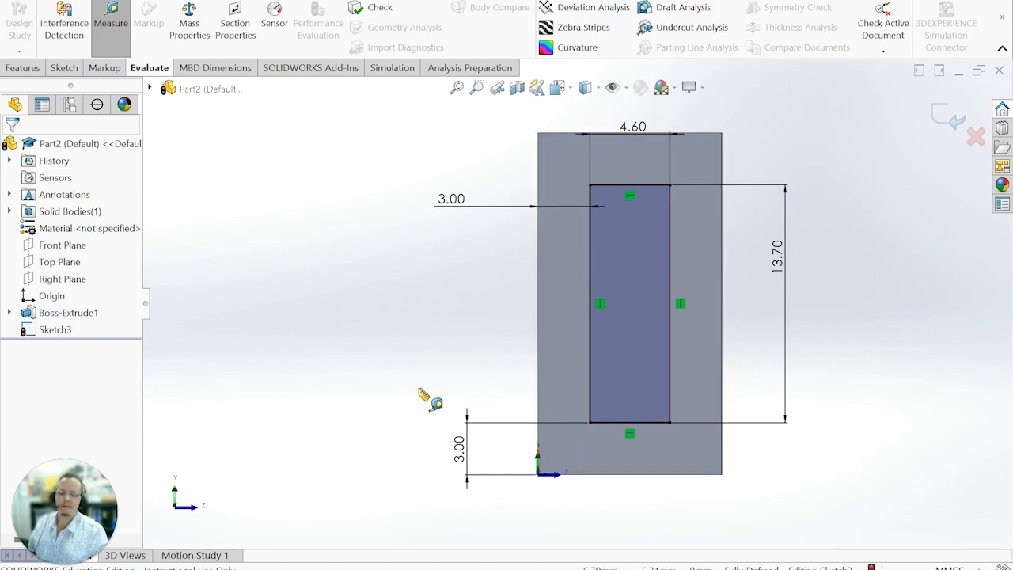
left_click(663, 188)
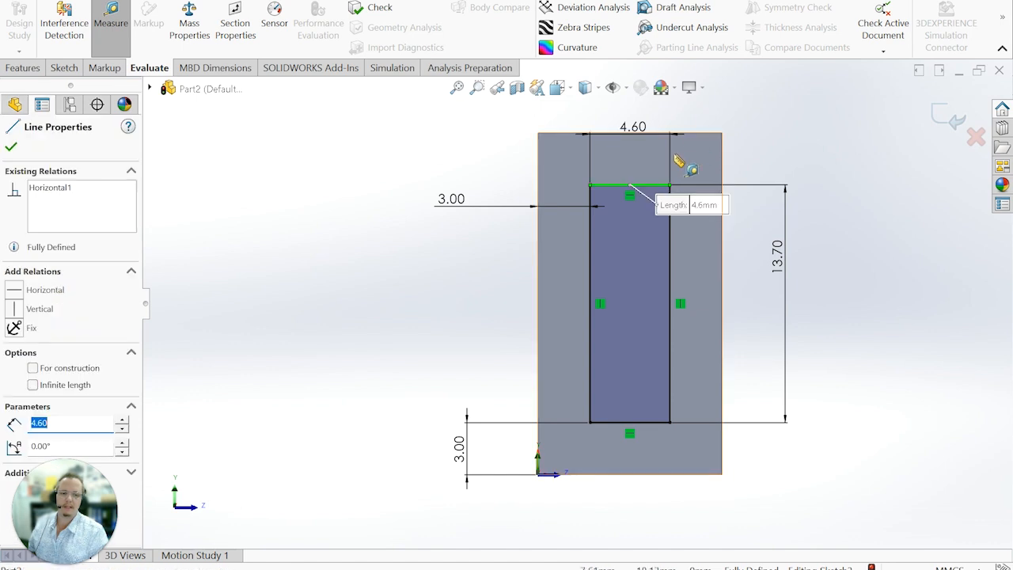
left_click(702, 134)
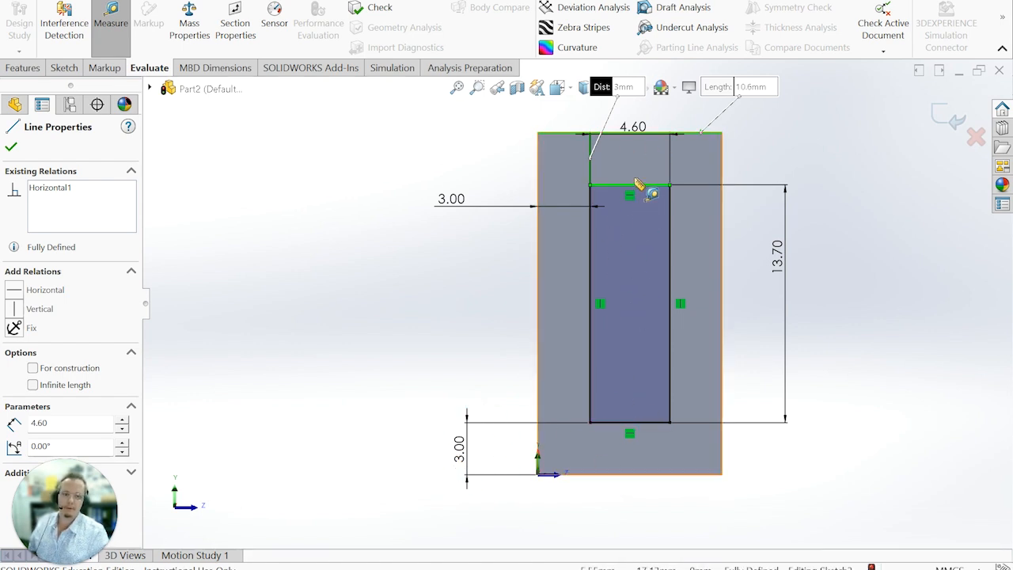
Clear the measured selection, close the Measure tool and bring up the feature commands
left_click(789, 147)
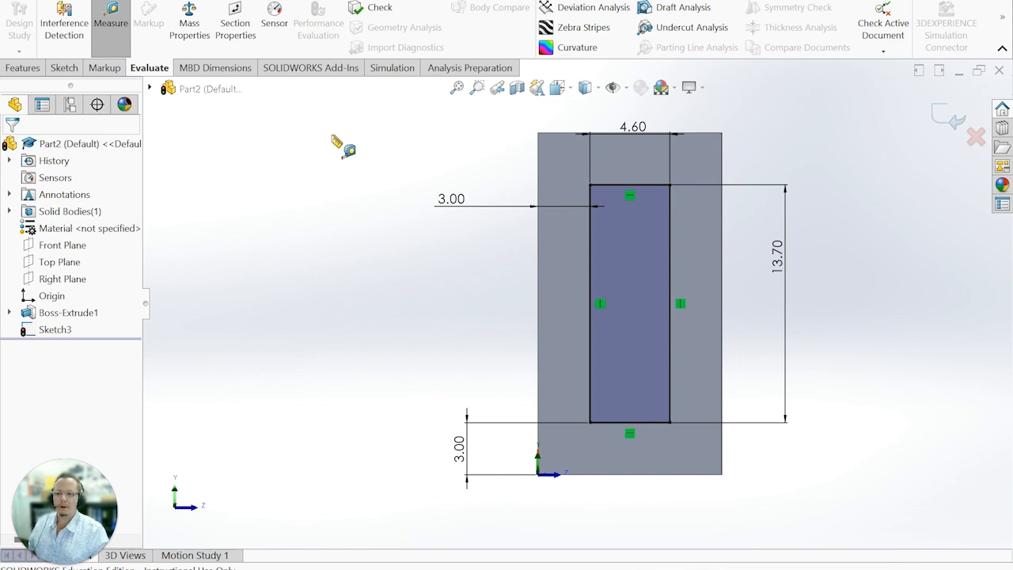
left_click(111, 24)
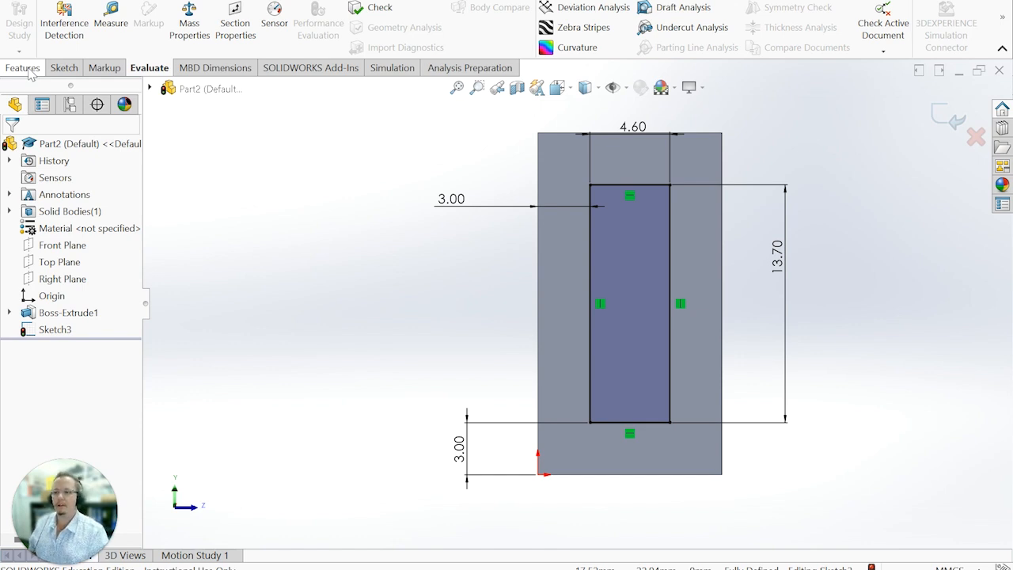
left_click(23, 68)
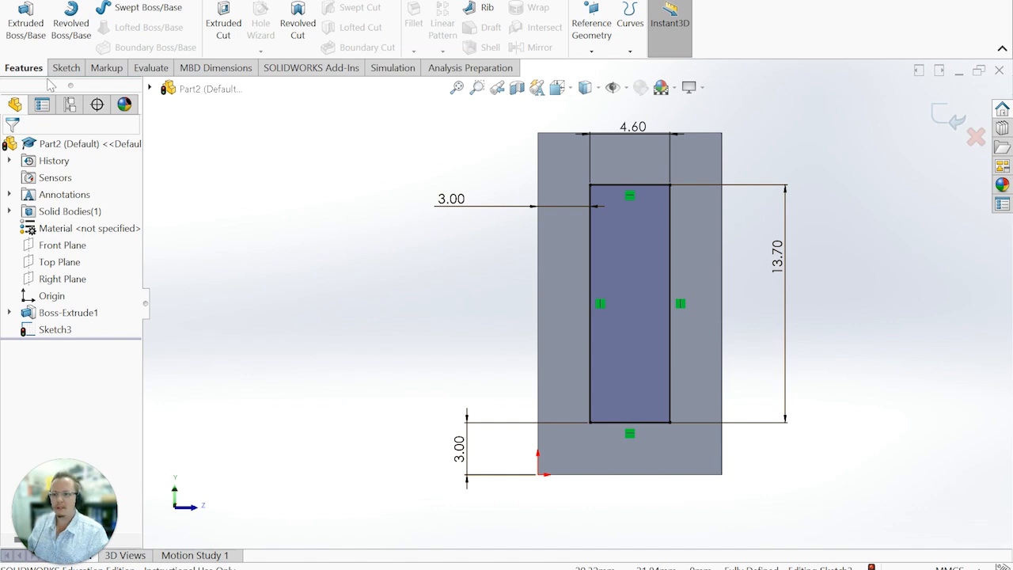
left_click(26, 30)
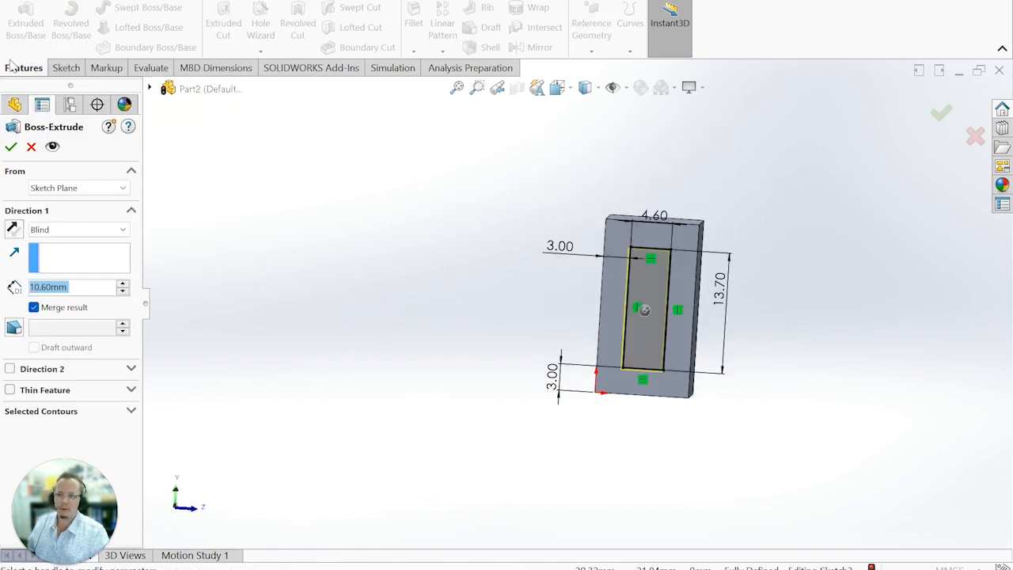
middle_click_drag(468, 319, 422, 320)
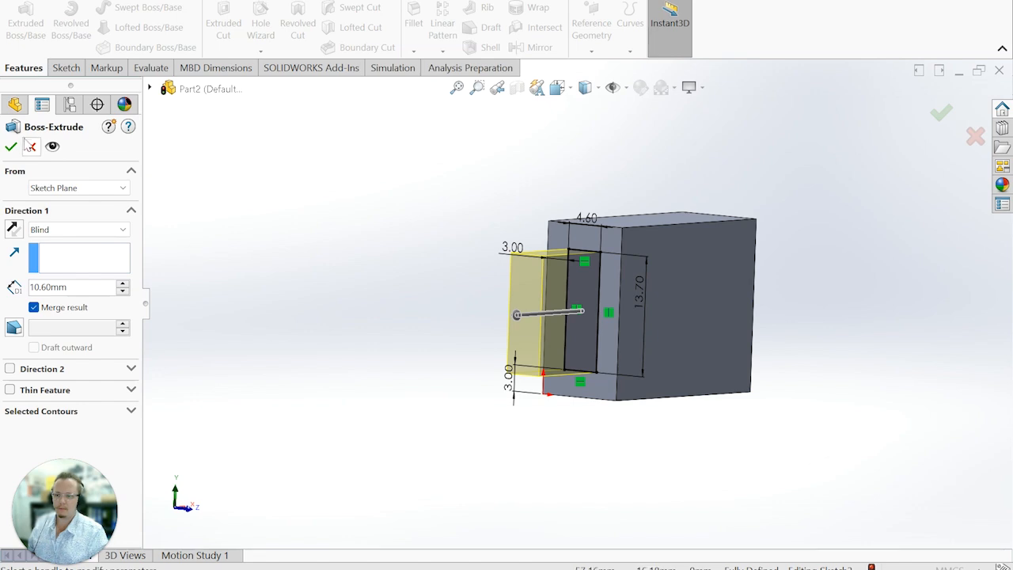
left_click(30, 147)
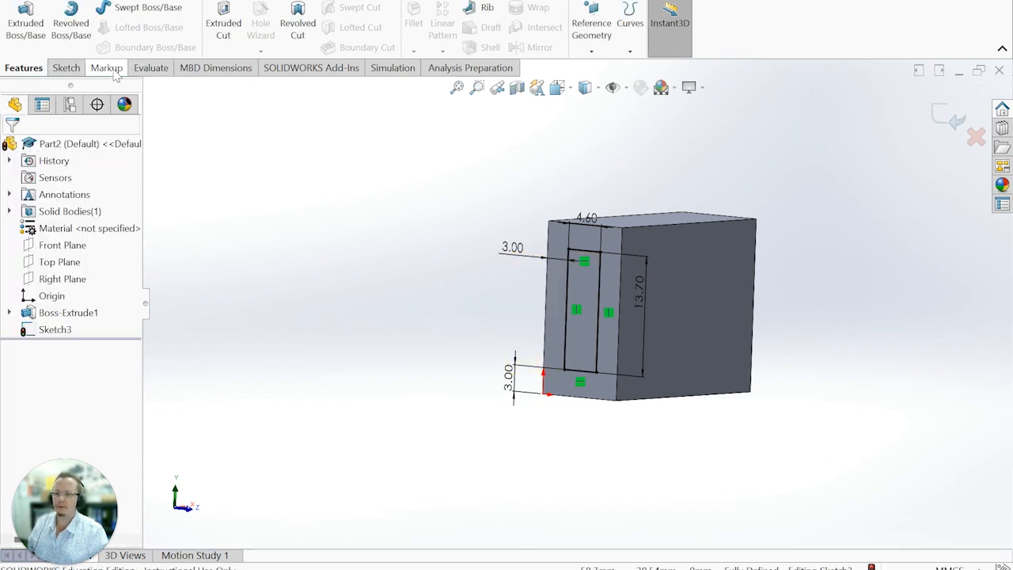
Cut the rectangular opening into the block with a blind Extruded Cut, entering the depth as 31.3-9.5 (21.8 mm)
left_click(222, 29)
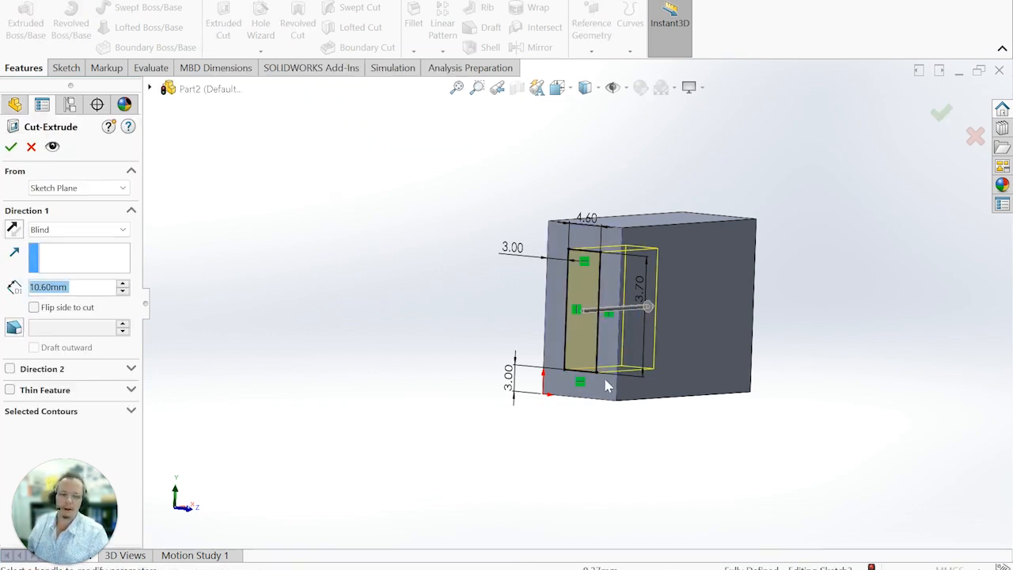
middle_click_drag(749, 435, 600, 276)
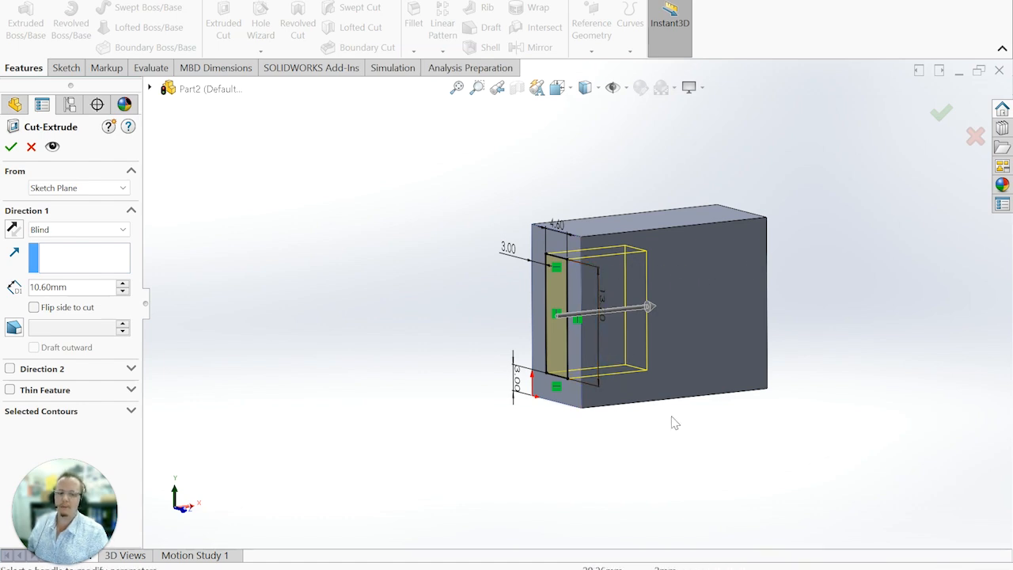
middle_click_drag(672, 420, 707, 294)
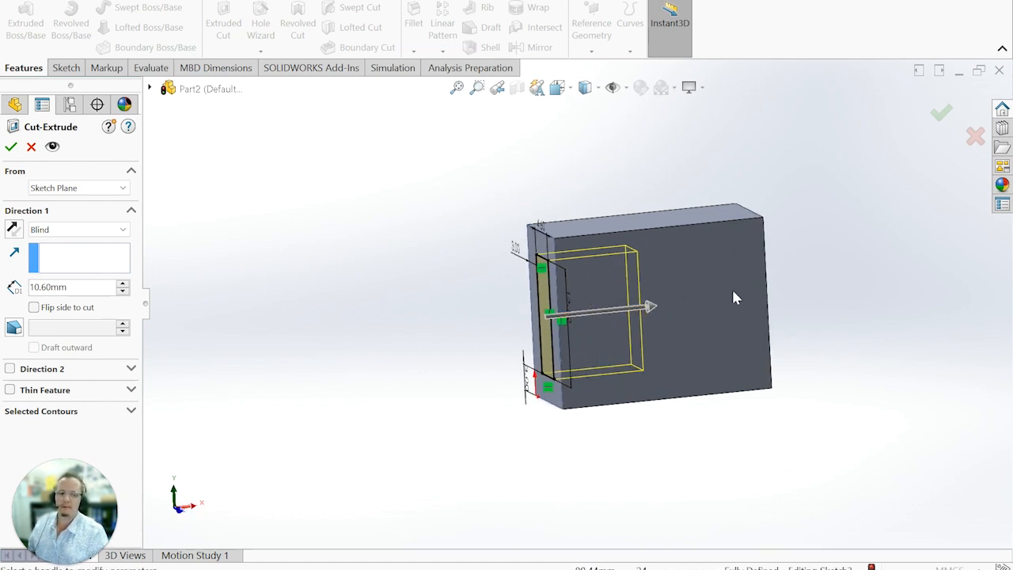
middle_click_drag(620, 433, 659, 402)
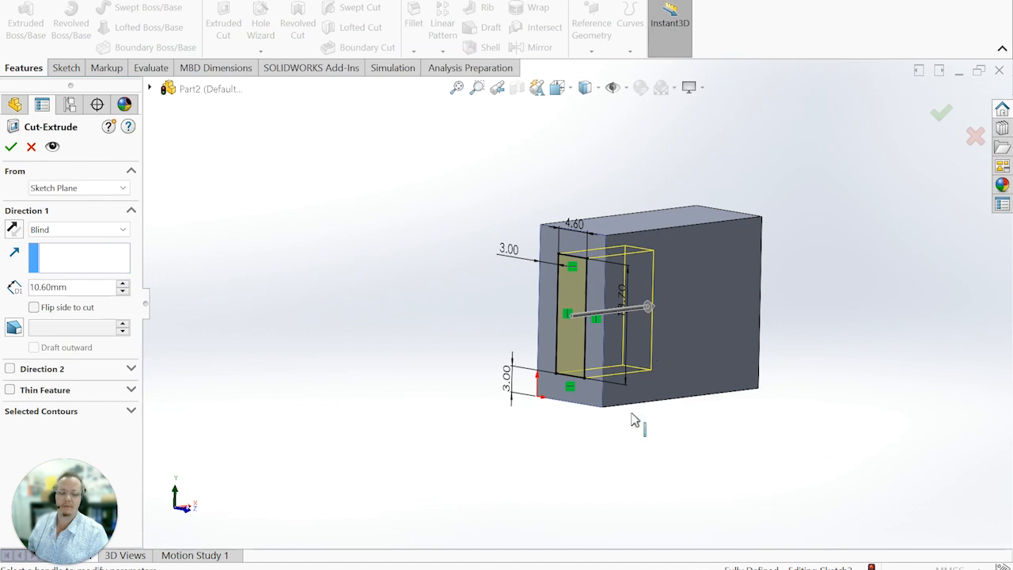
middle_click_drag(641, 454, 650, 439)
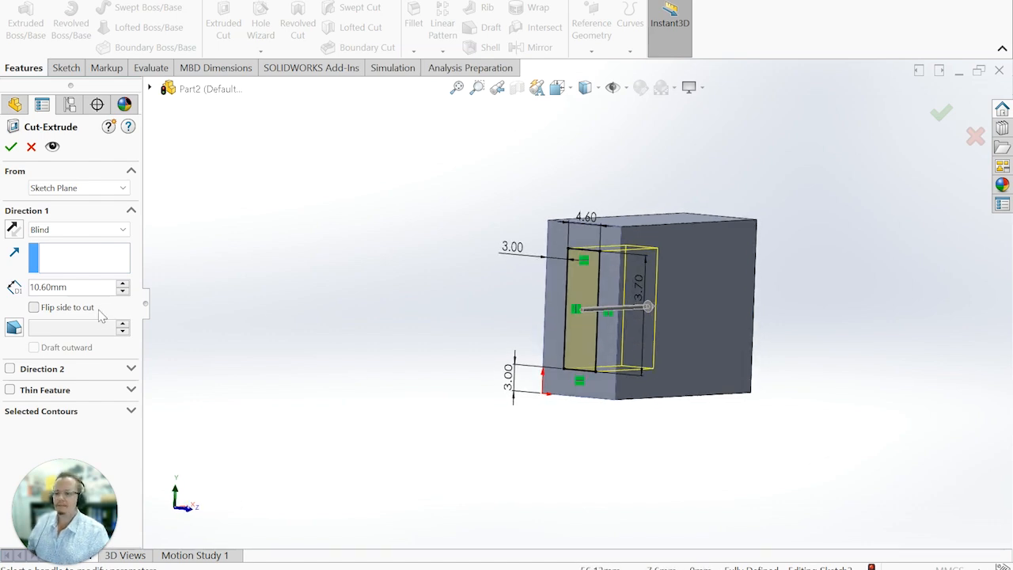
left_click_drag(79, 288, 29, 286)
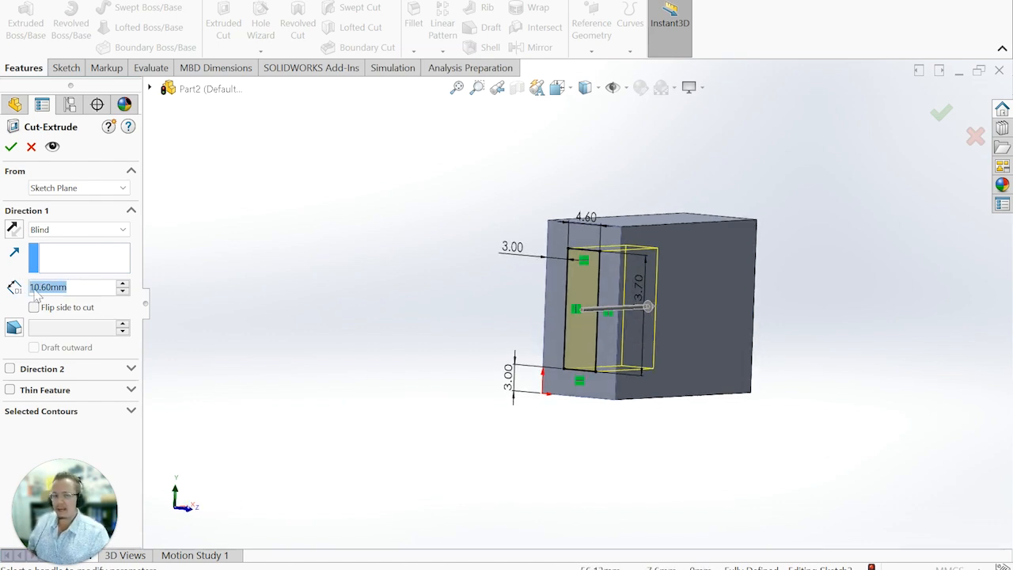
type("3")
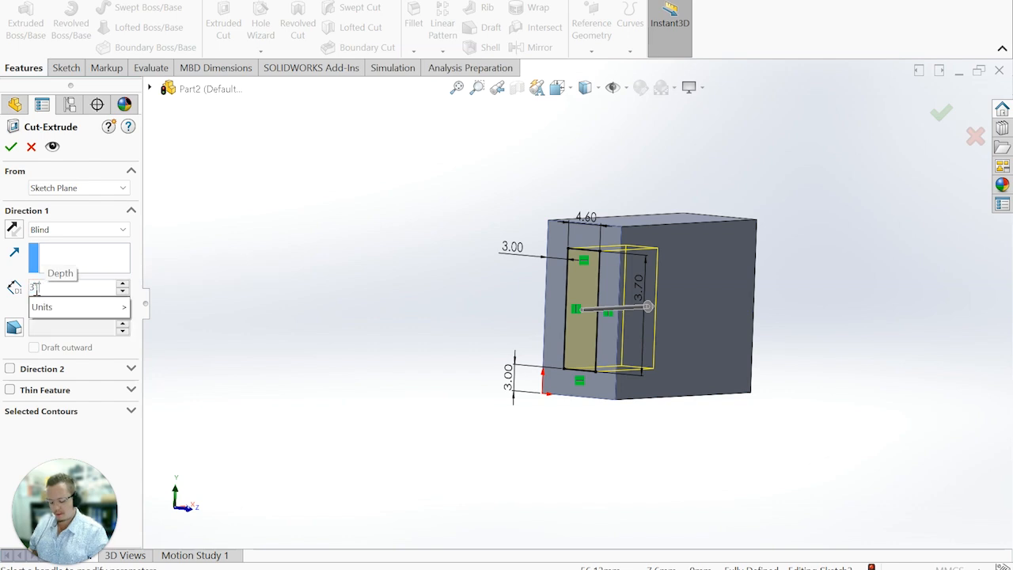
type(".3")
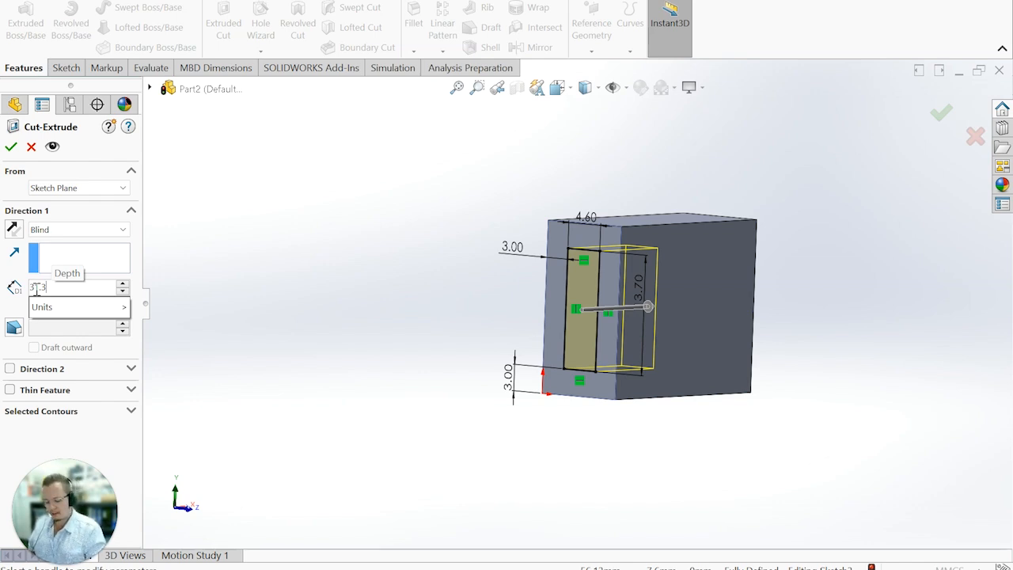
type("-9.5")
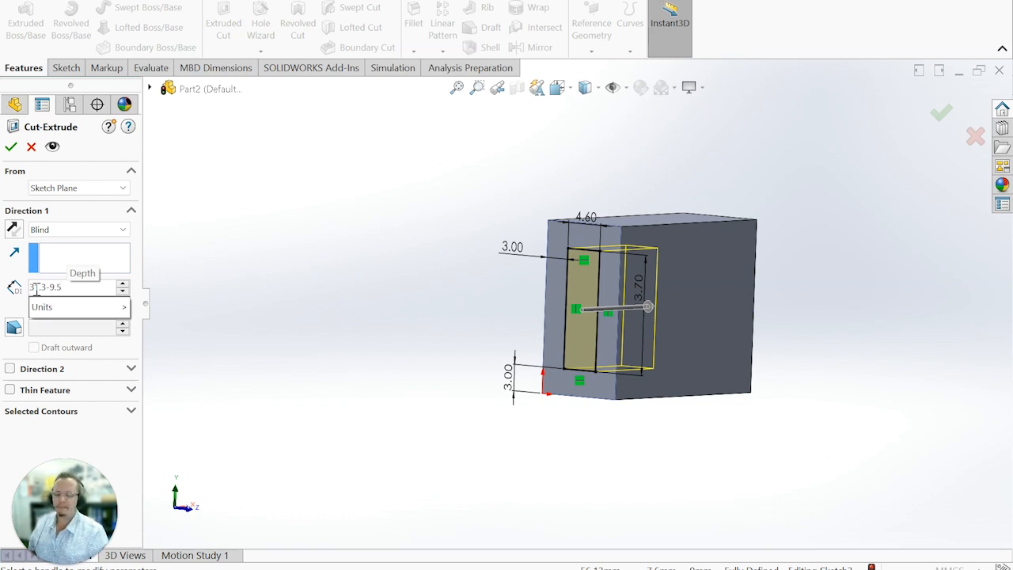
key("Return")
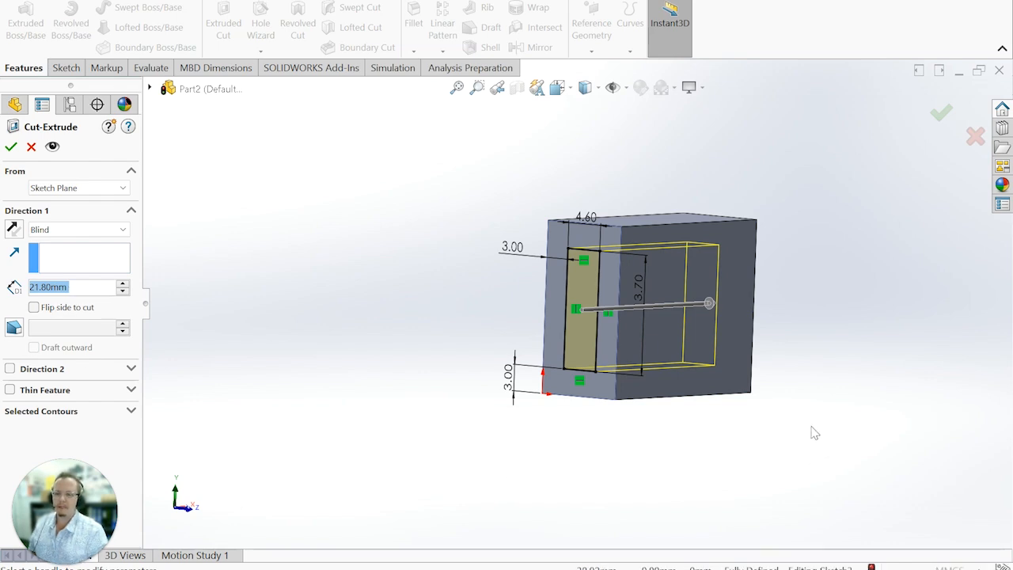
middle_click_drag(816, 433, 742, 432)
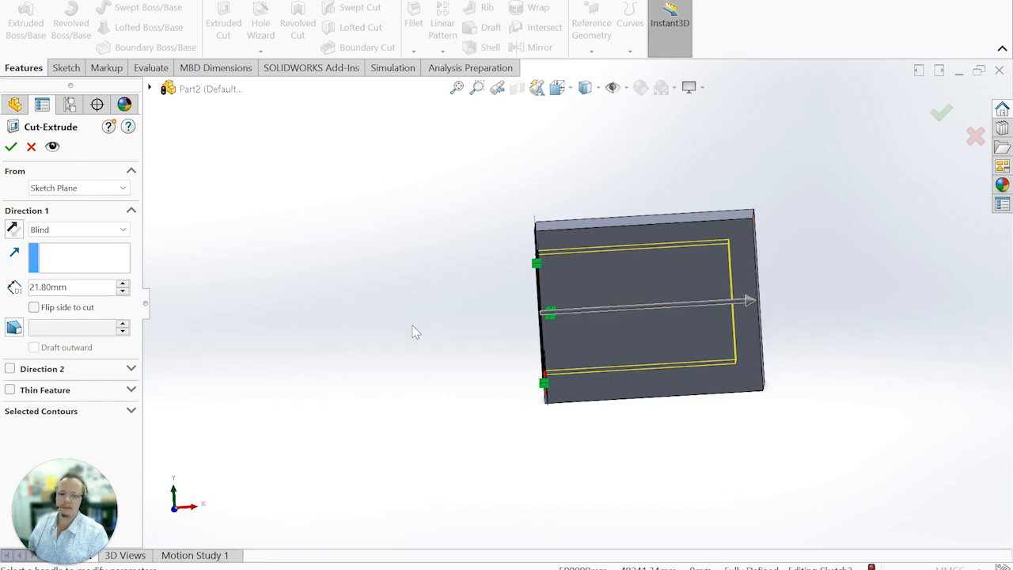
left_click(11, 148)
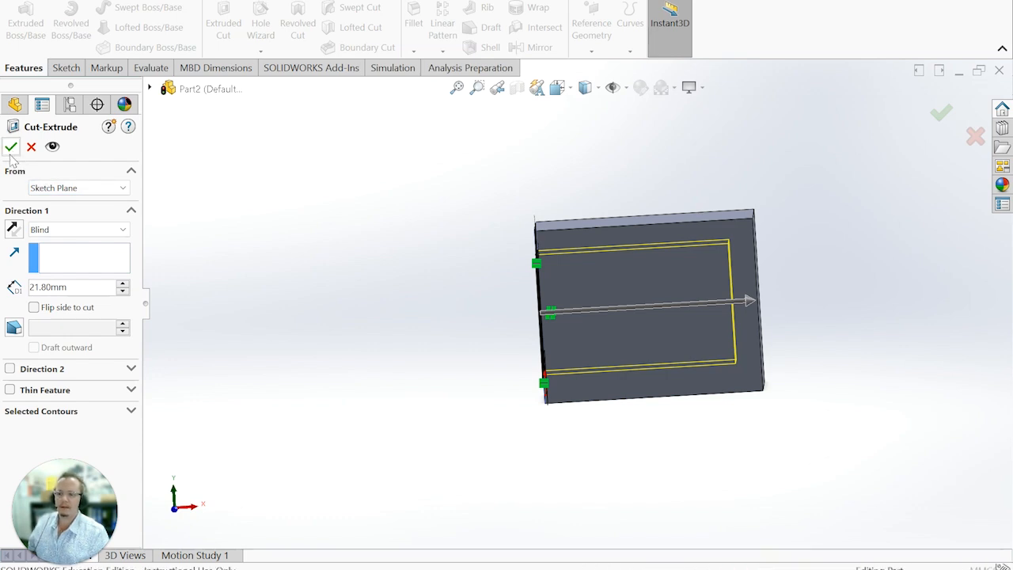
middle_click_drag(428, 336, 537, 334)
mouse_move(788, 312)
middle_mouse_down()
mouse_move(760, 332)
mouse_move(764, 310)
mouse_move(796, 322)
middle_mouse_up()
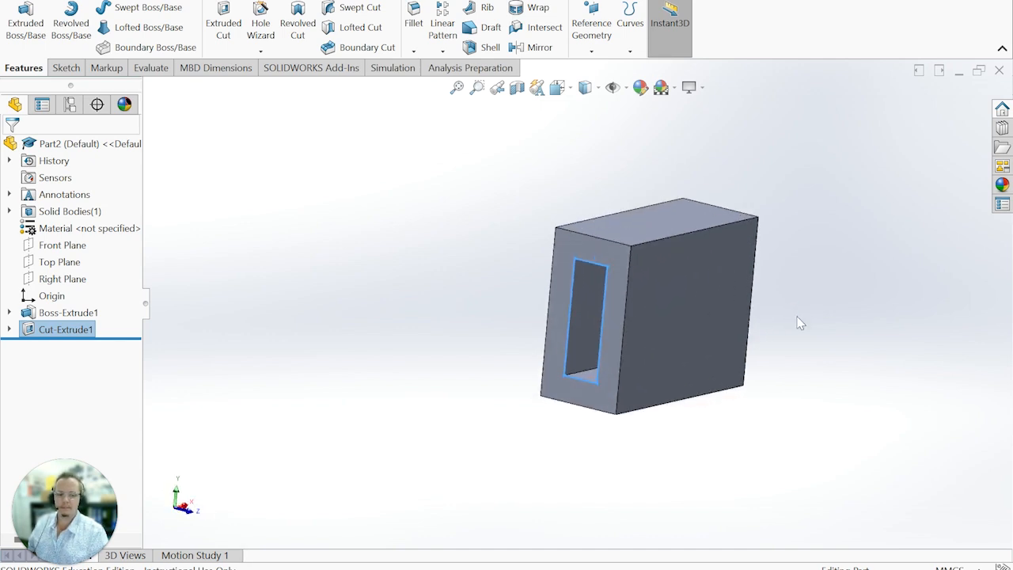